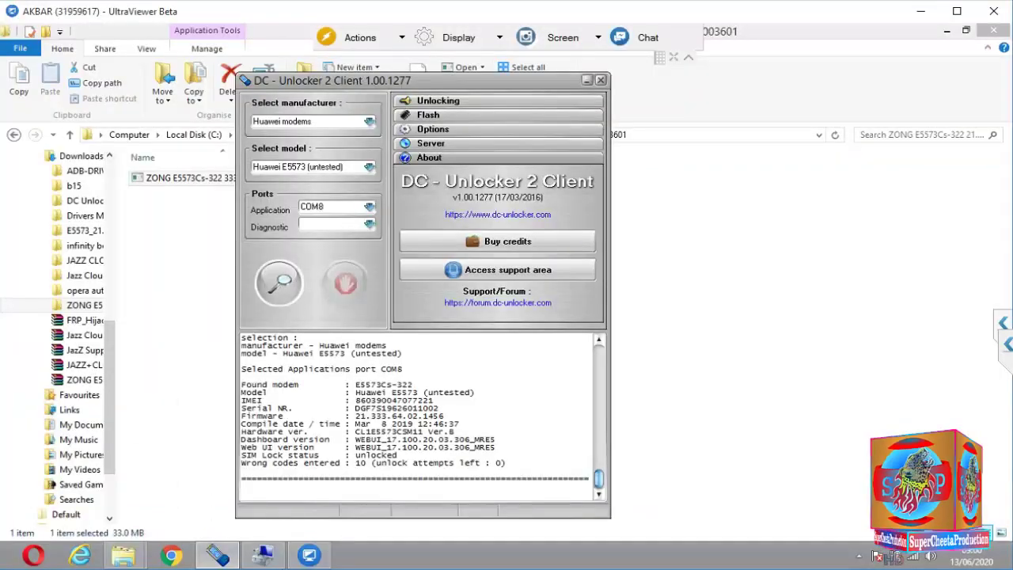
Step: Confirm in Device Manager the modem's Application Interface (COM7) and PC UI Interface (COM8) ports
click(264, 556)
click(291, 304)
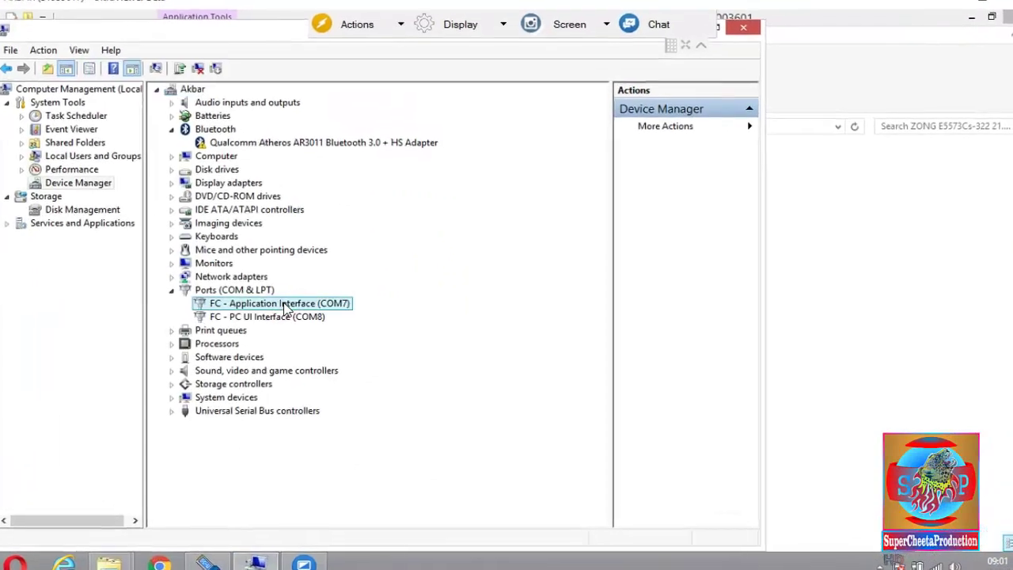
click(273, 316)
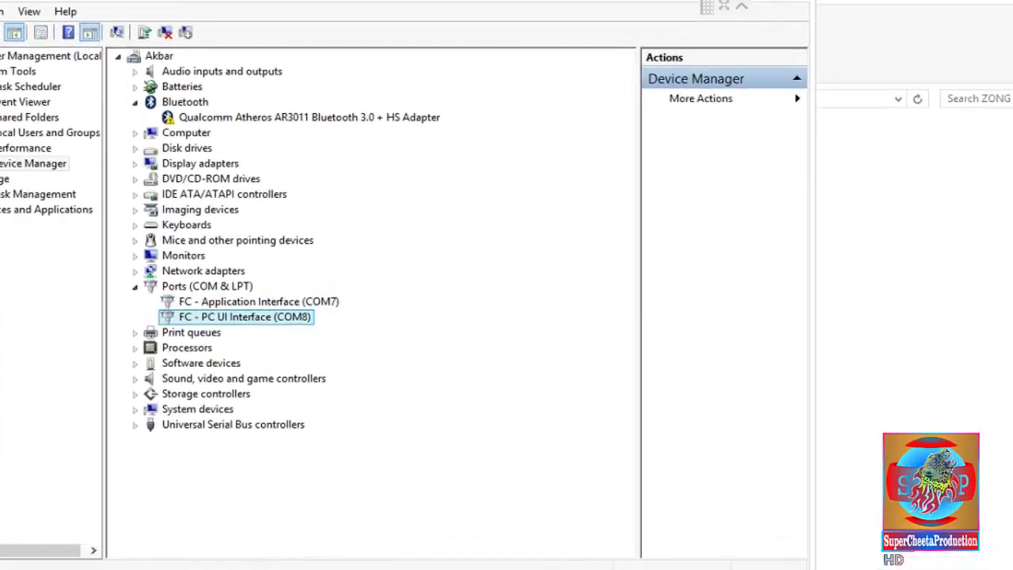
Step: Paste the AT^NVWREX=0,0,16 command into the DC-Unlocker terminal and send it to the modem
key(alt+Tab)
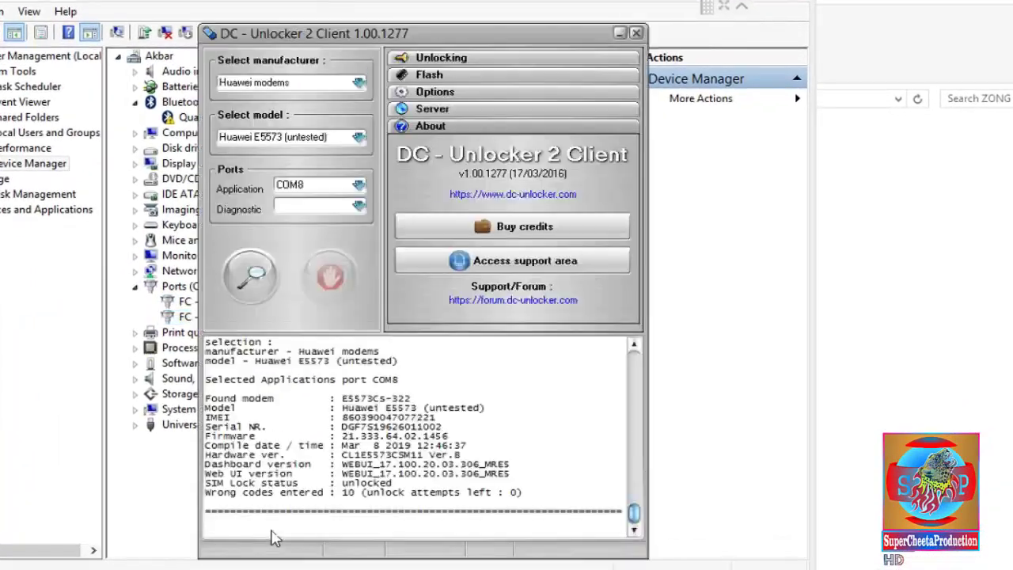
right_click(274, 531)
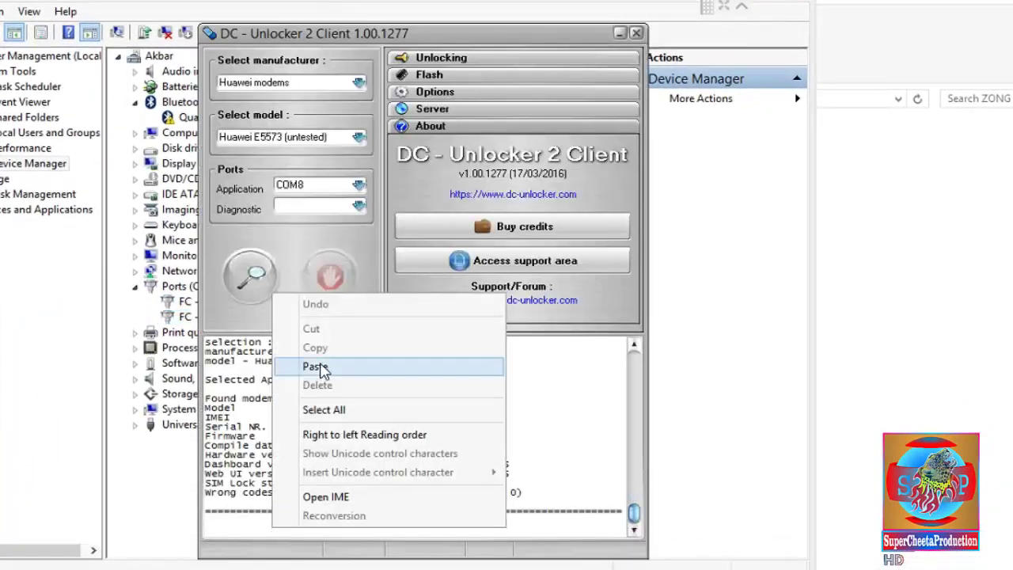
click(315, 367)
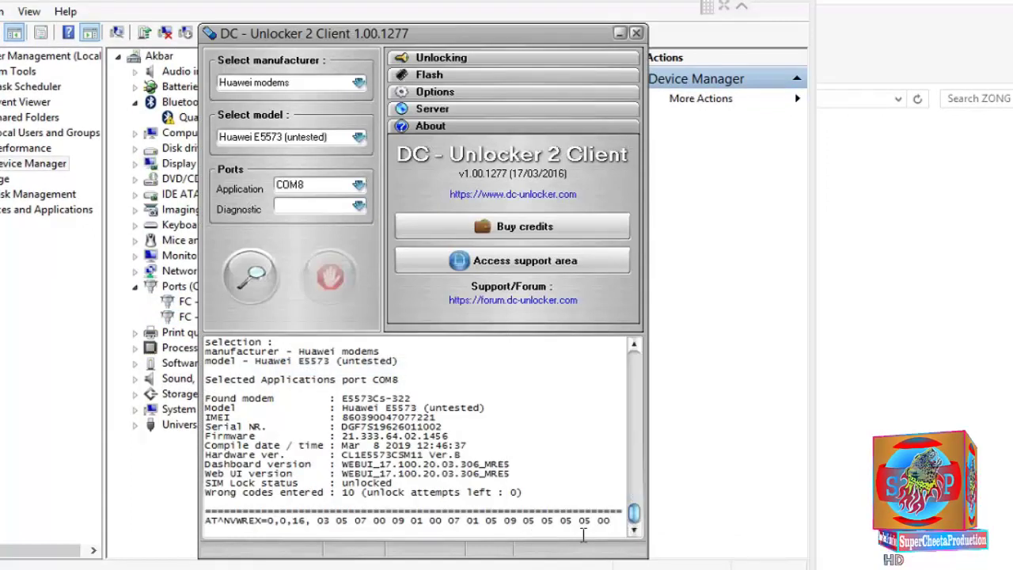
key(Return)
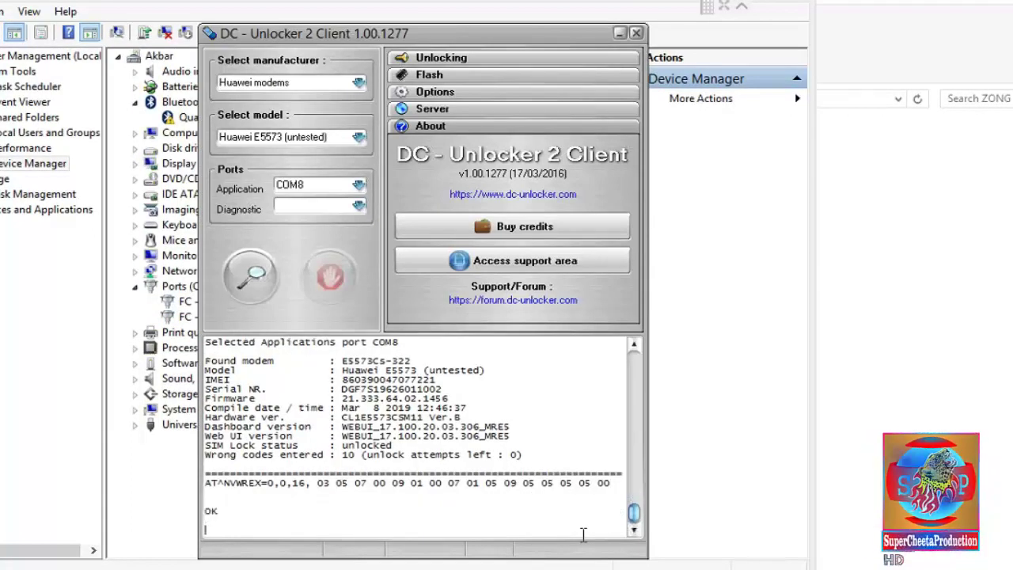
Step: Send at^ssid=0,"RahmatMobileZone" to rename the modem's Wi-Fi network
text(at^)
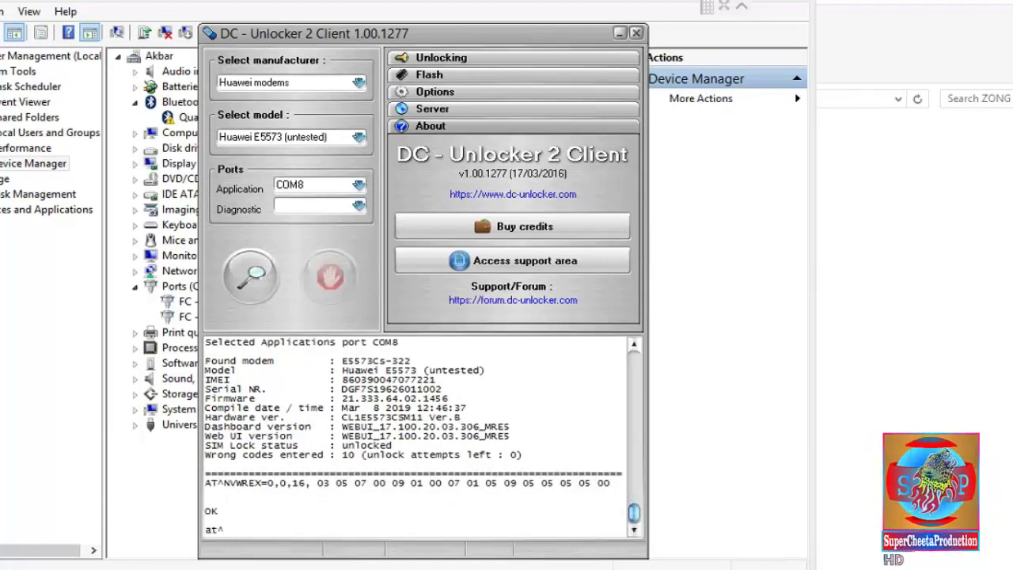
text(ssid=0,")
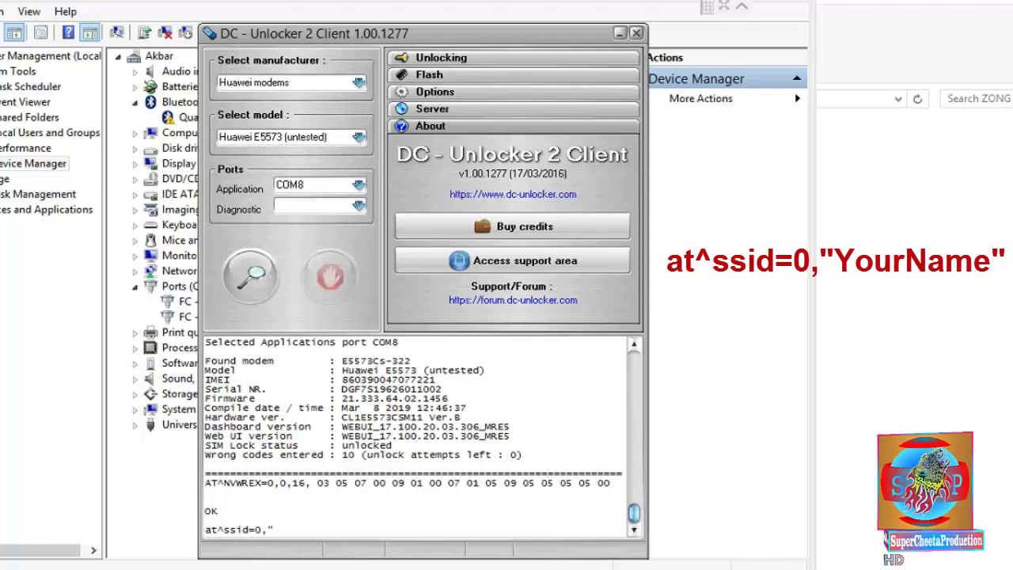
text(RahmatMobil)
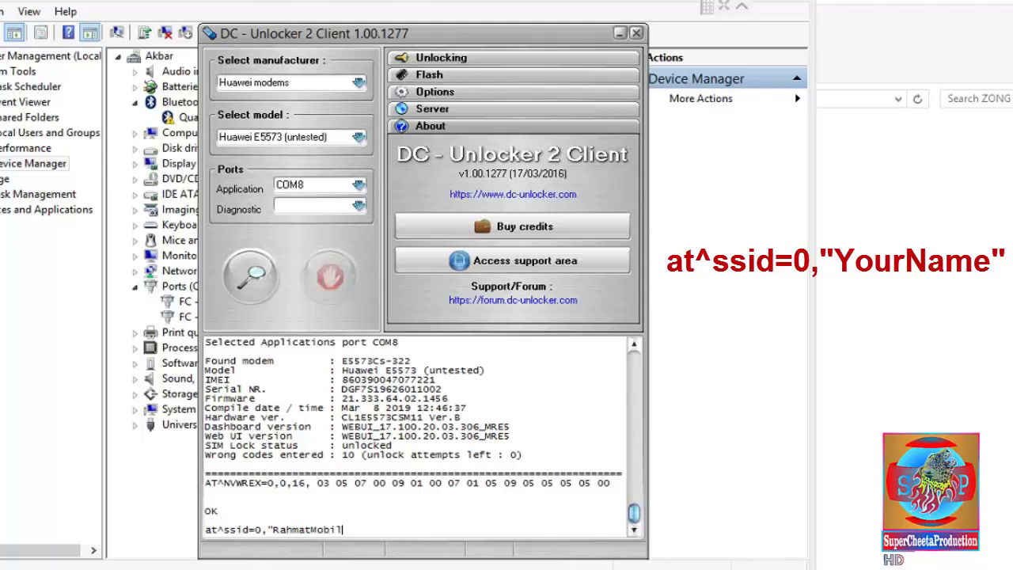
text(eZo)
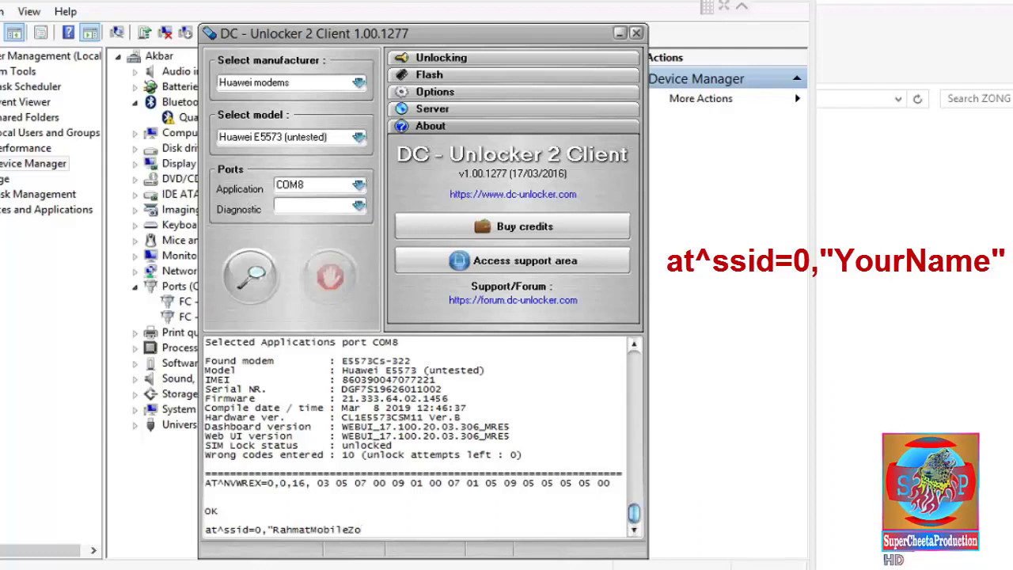
text(ne")
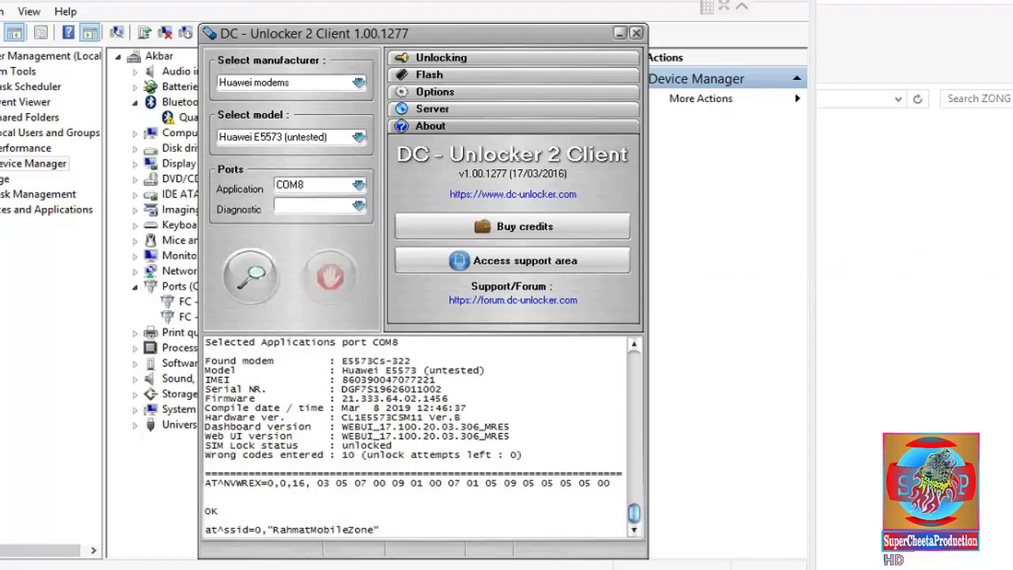
key(Return)
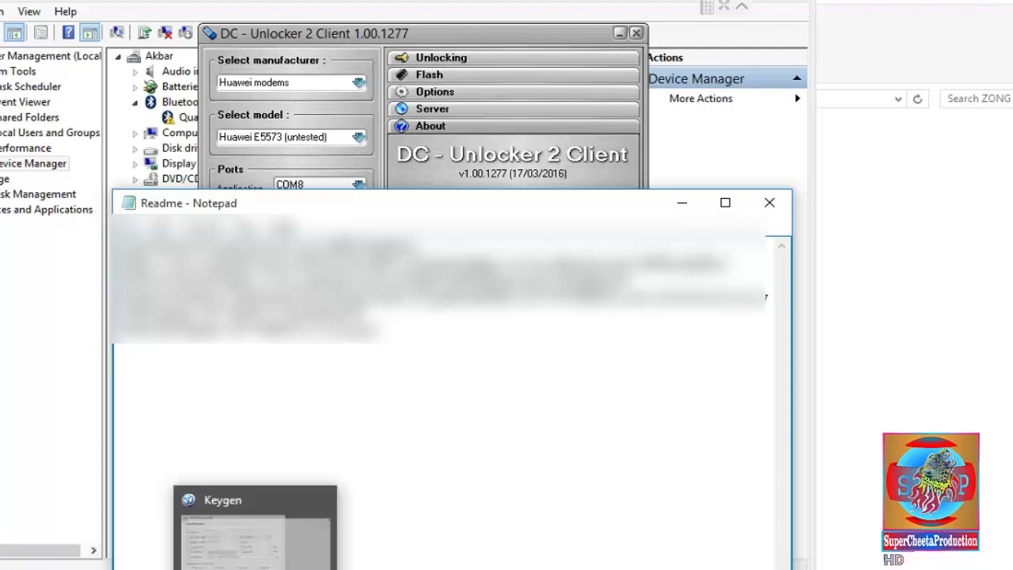
Step: Minimize the Readme notes and begin typing the at^wikey Wi-Fi password command
click(682, 203)
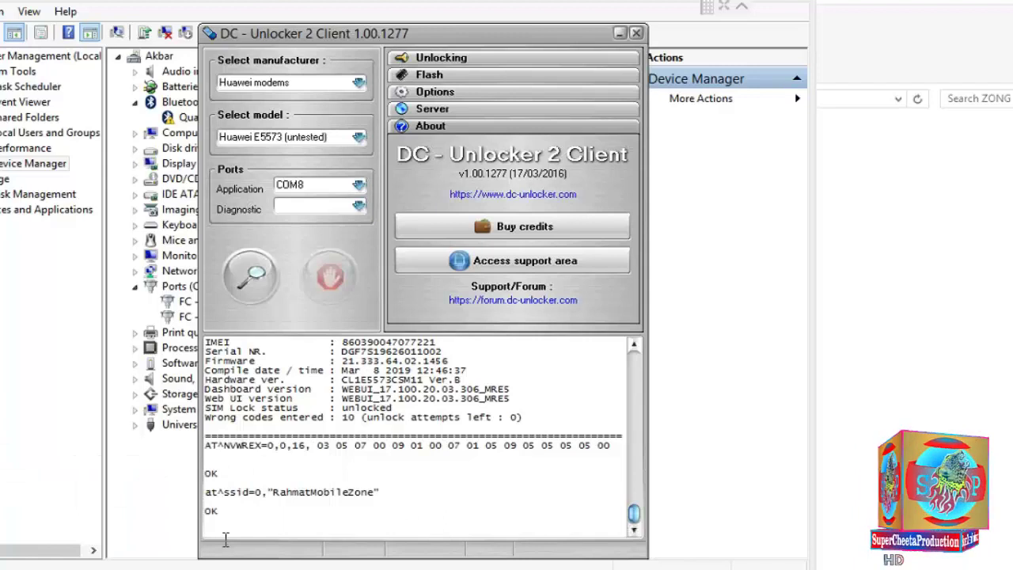
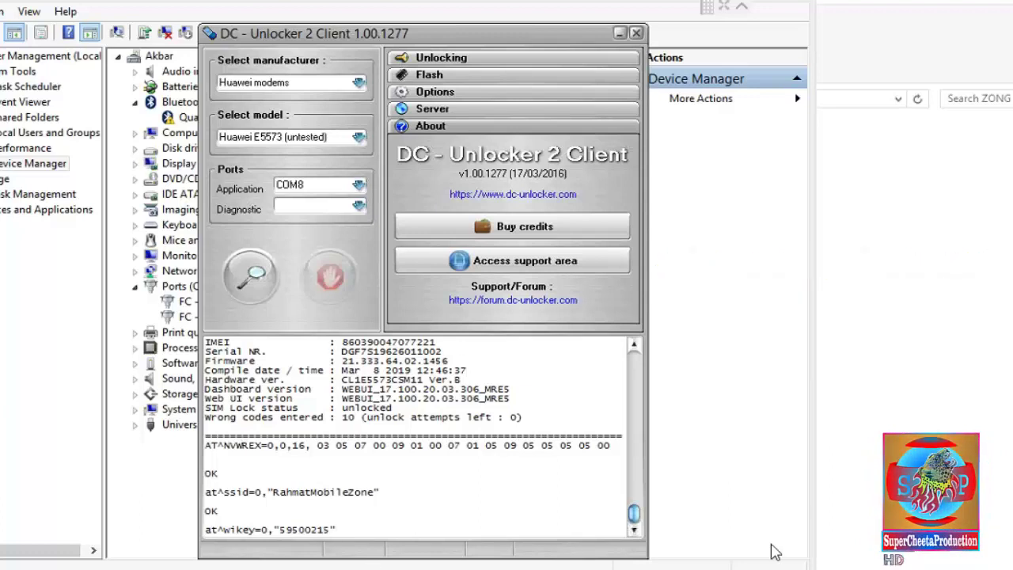
Step: Send the at^wikey WiFi key command, then run at^inforbu, each answered with OK
key(Return)
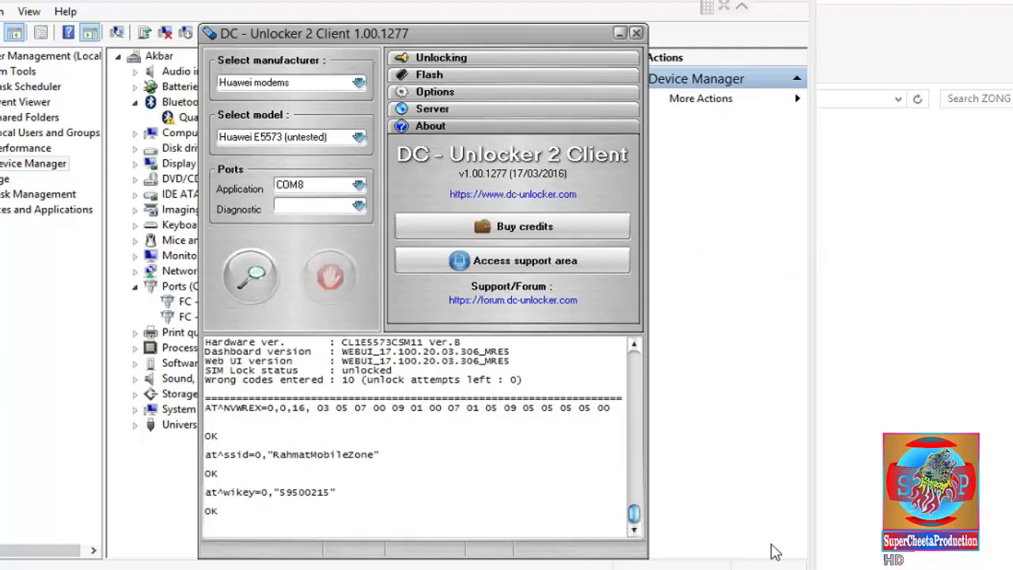
text(at)
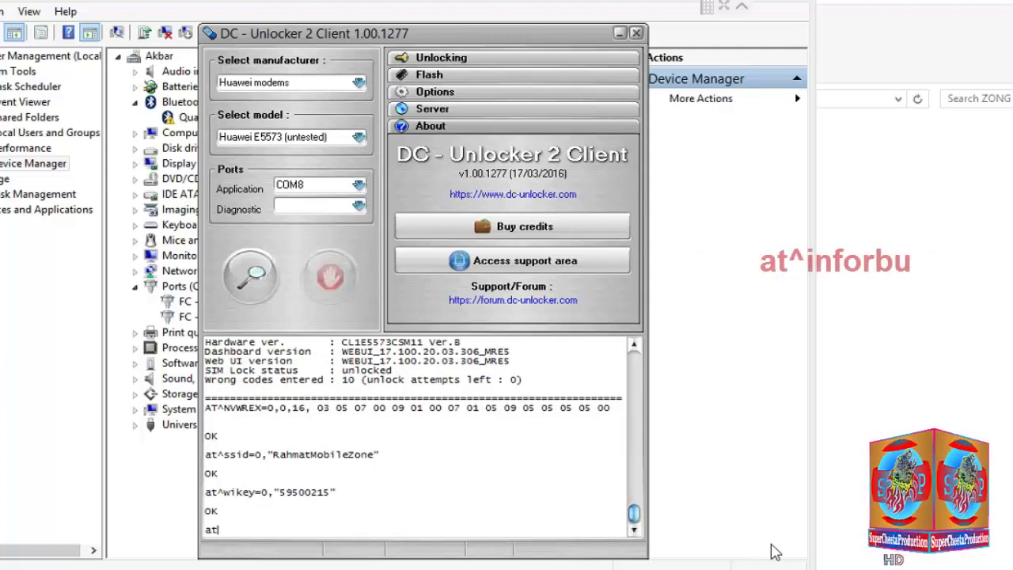
text(^inforbu)
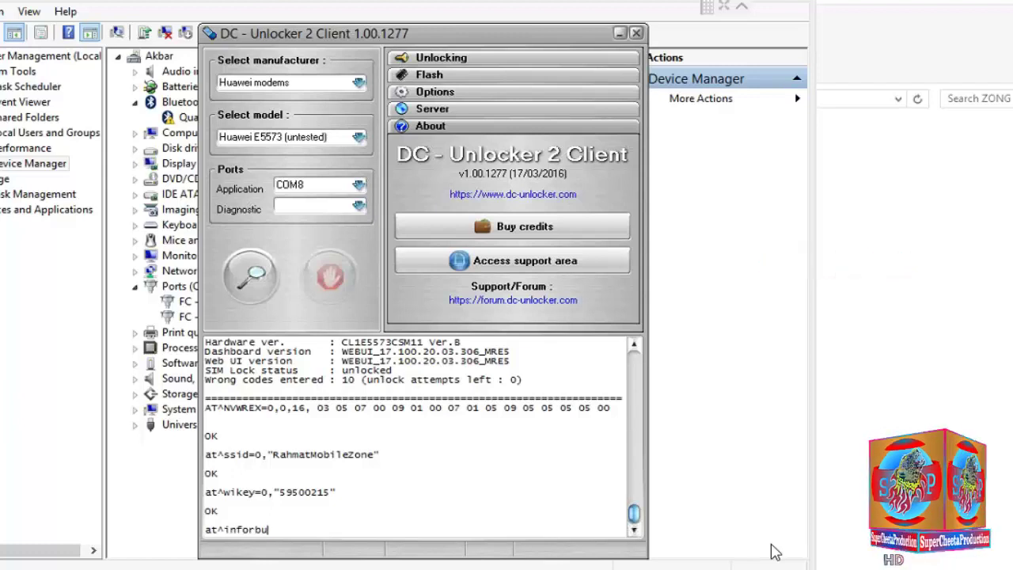
key(Return)
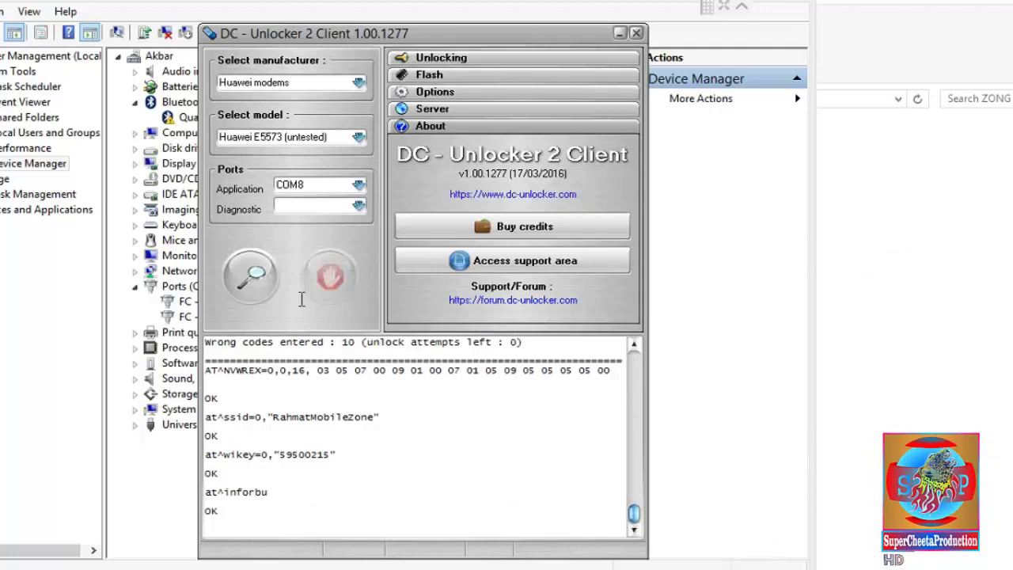
Step: Re-detect the modem, then restart it with at^reset so the new WiFi settings apply
click(252, 289)
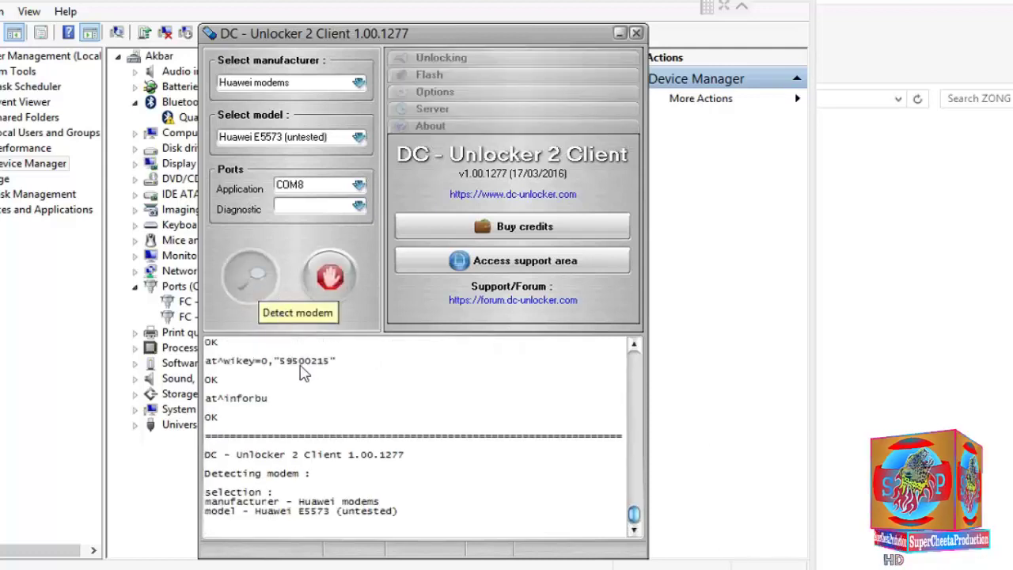
click(284, 528)
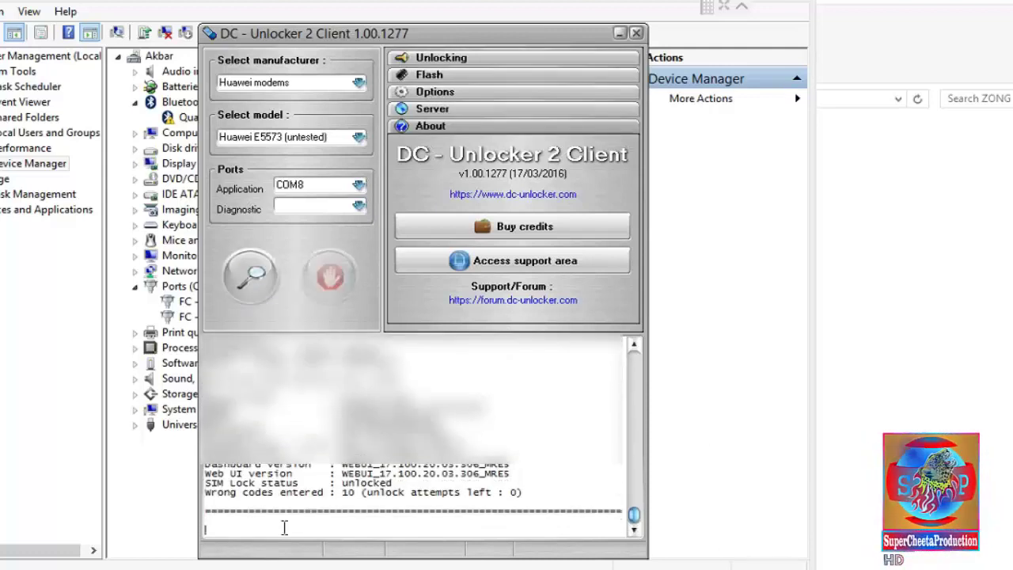
text(at^reset)
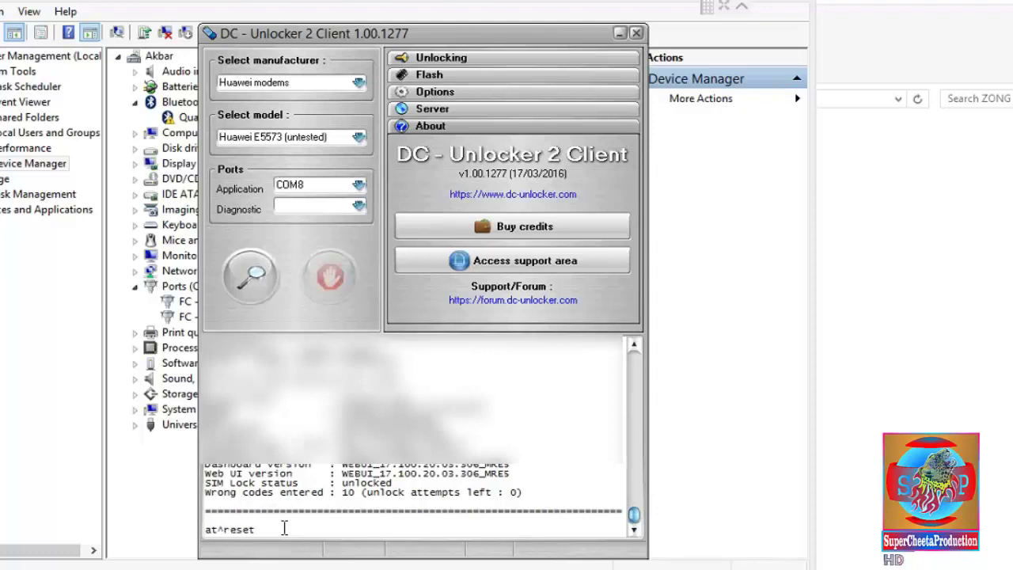
key(Return)
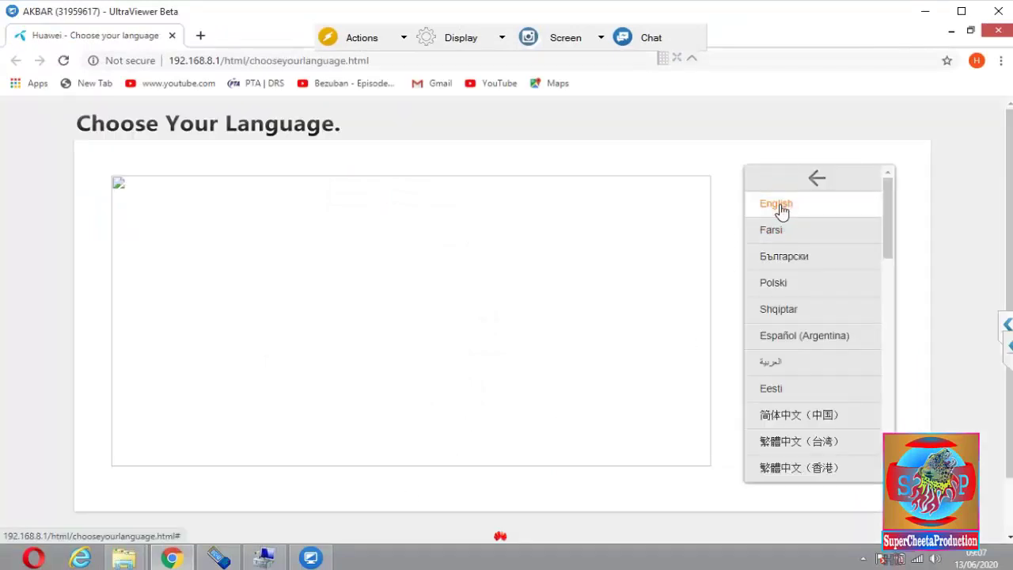
Step: Switch the web interface to English and sign in with the saved administrator login
click(780, 205)
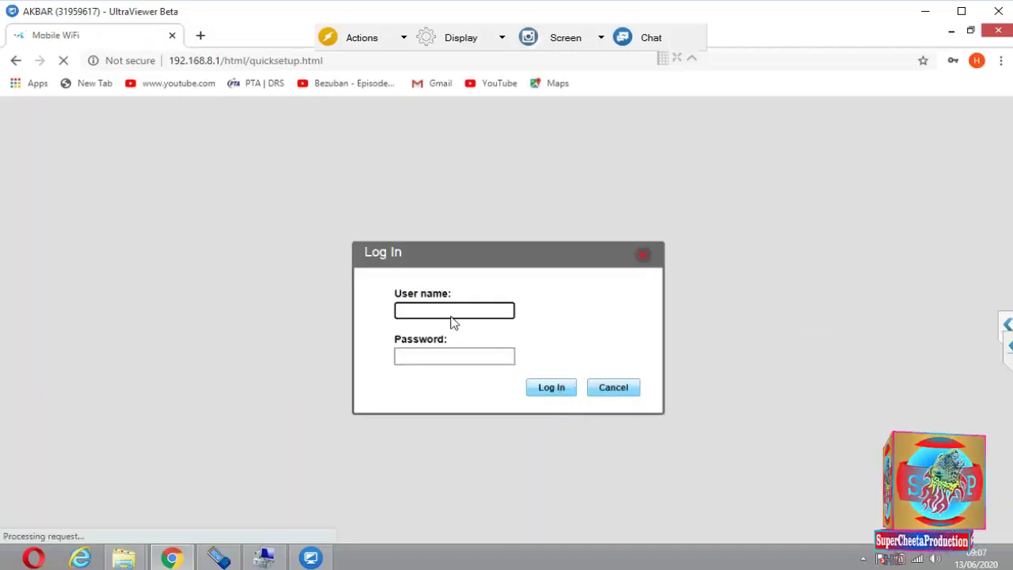
click(459, 309)
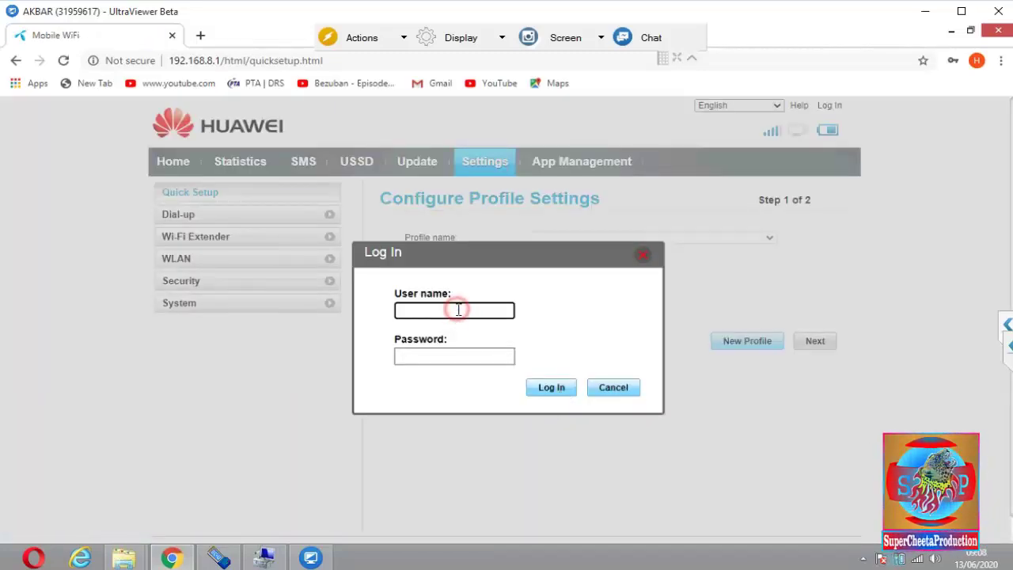
click(459, 309)
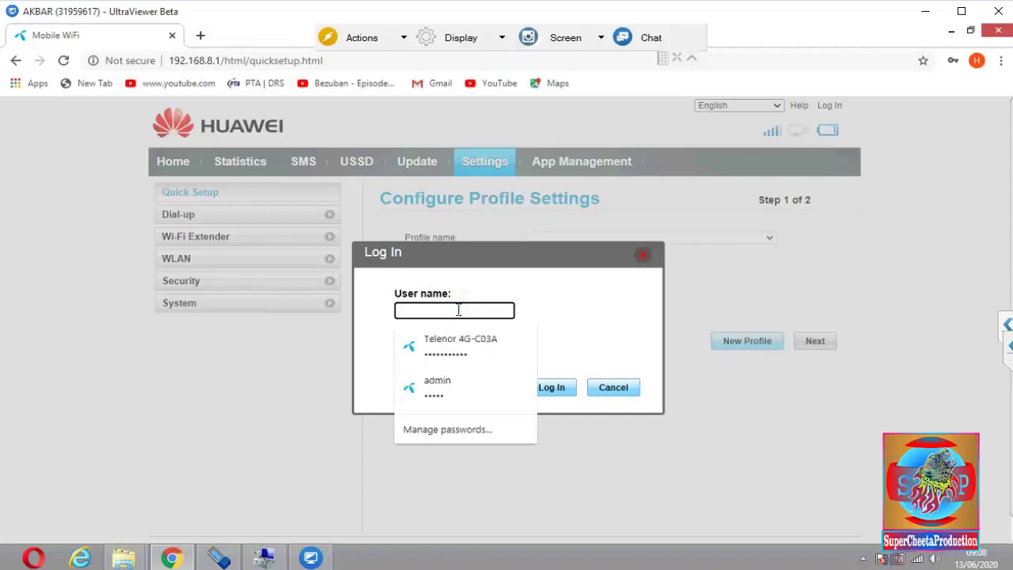
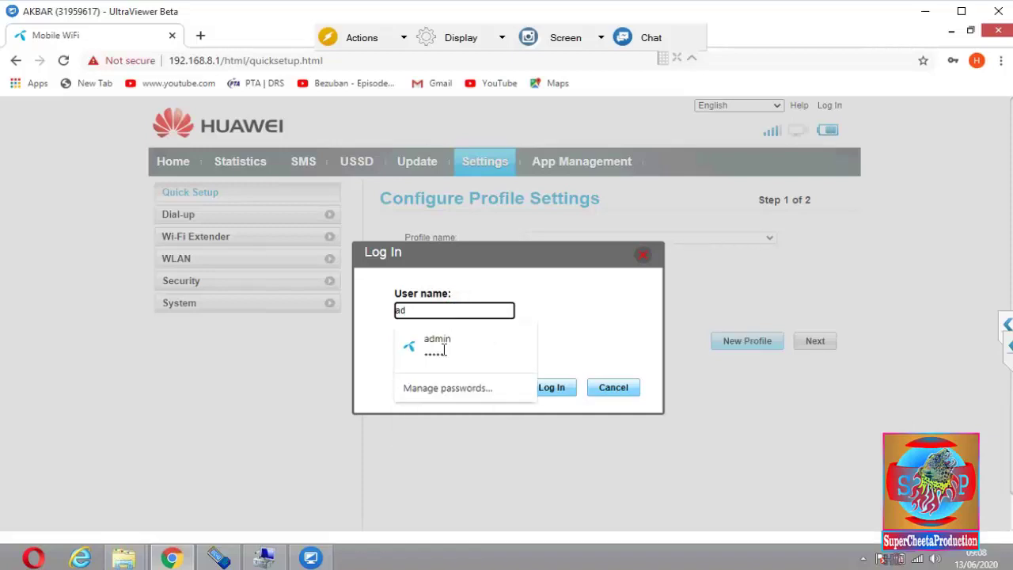
click(442, 349)
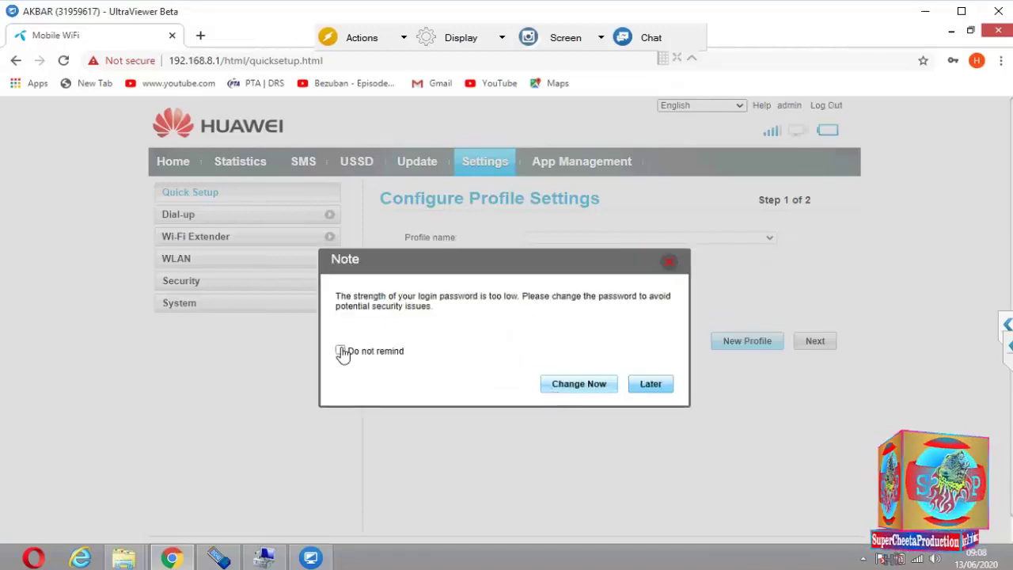
Step: Silence the weak-password reminder for later and open Device Information under System
click(342, 352)
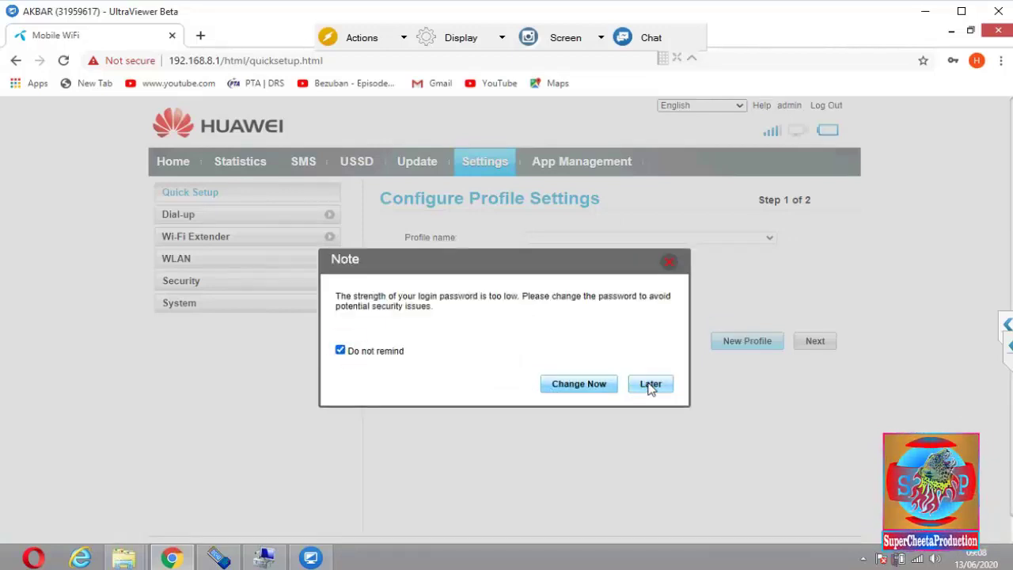
click(649, 385)
click(283, 307)
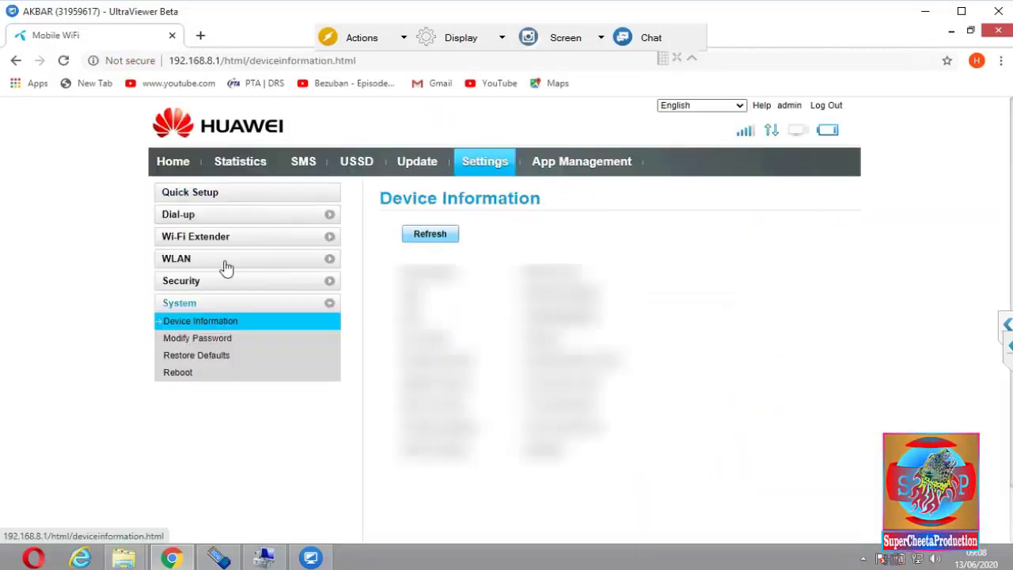
Step: Check the new SSID and WPA2-PSK key under WLAN Basic Settings, then return to Home
click(194, 264)
click(209, 279)
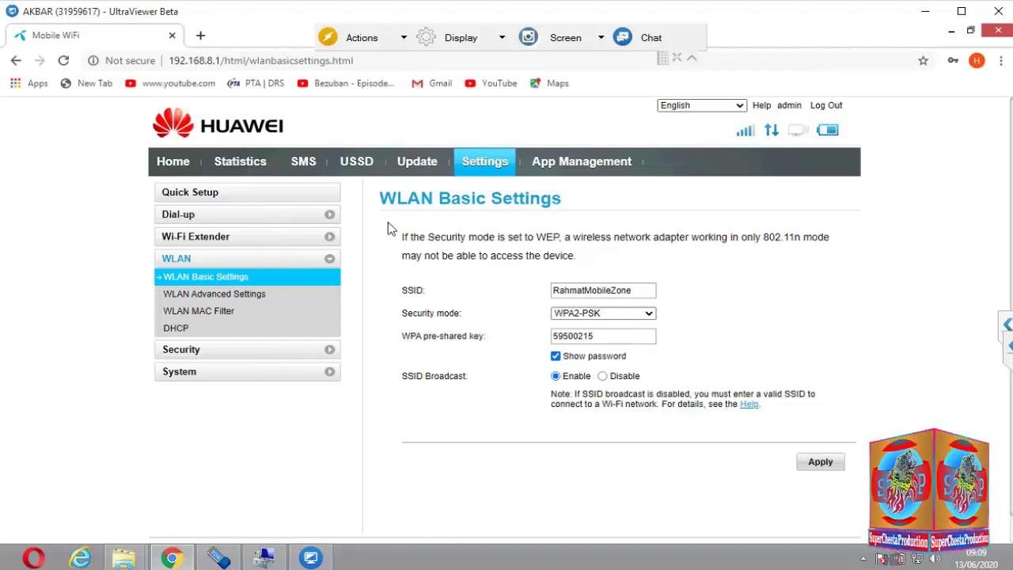
click(174, 163)
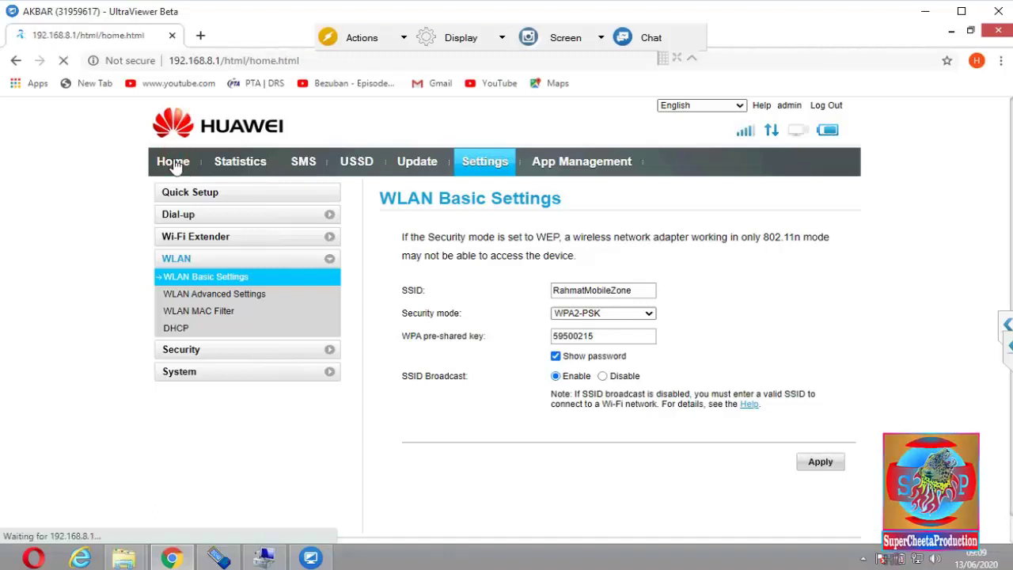